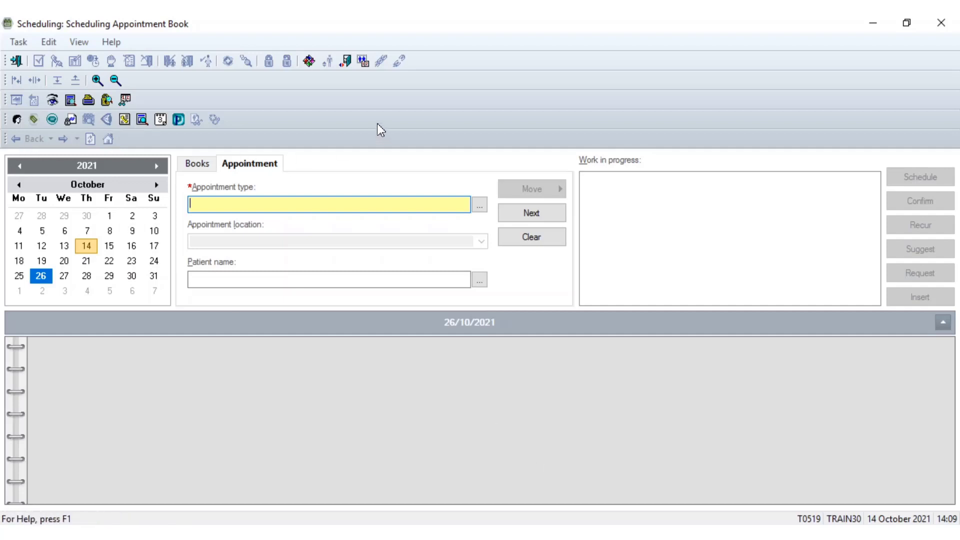
Open a maximised Schedule Enquiry window and choose the Resource Open Slots enquiry for resources.
left_click(53, 101)
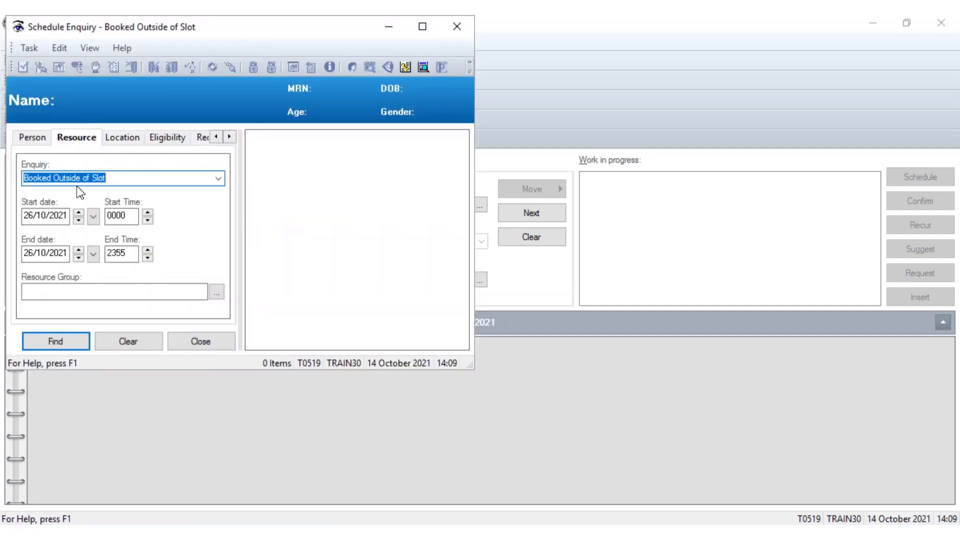
left_click(218, 179)
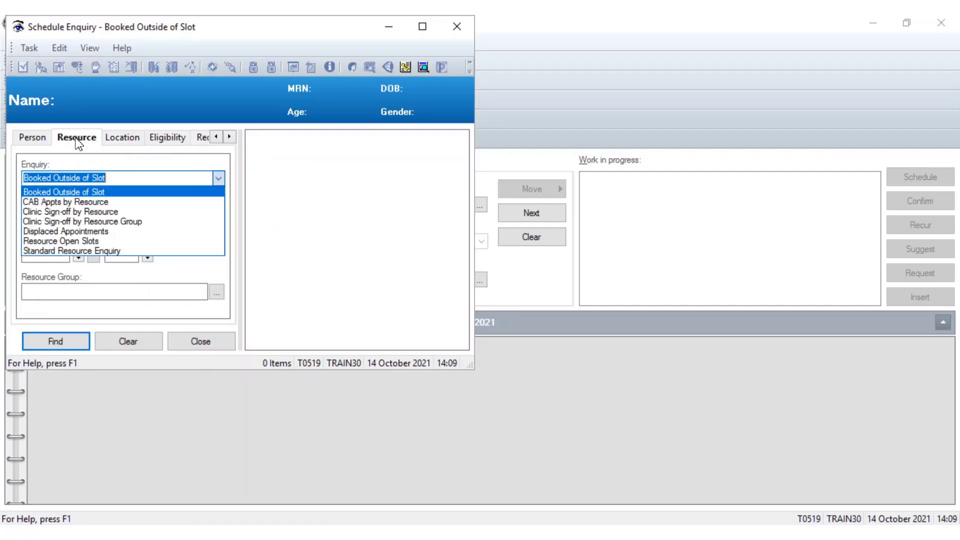
left_click(423, 31)
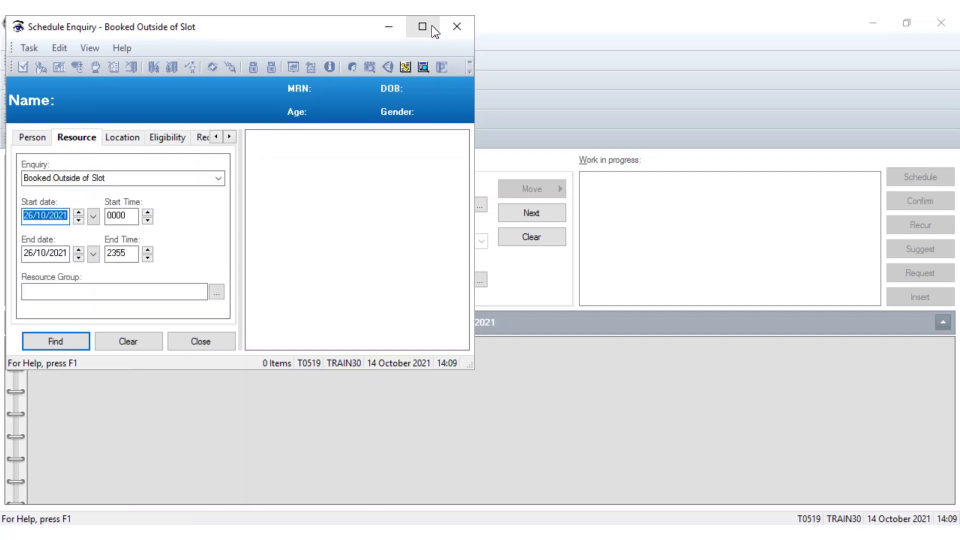
left_click(433, 28)
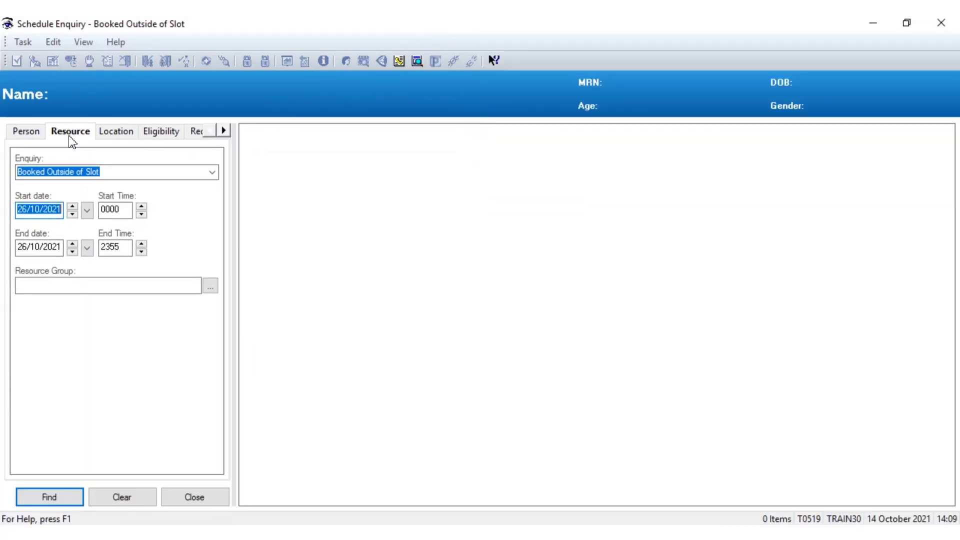
left_click(213, 173)
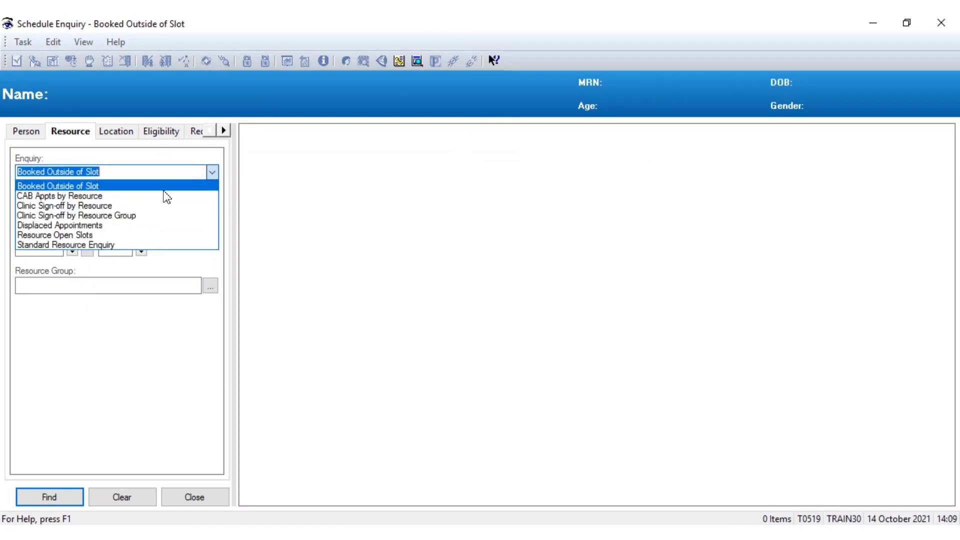
left_click(64, 237)
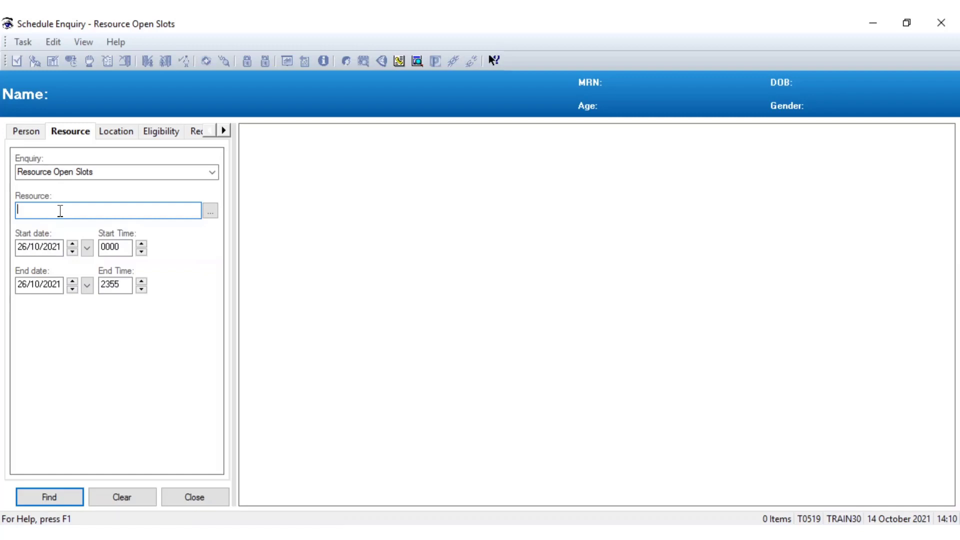
Look up the consultant by surname and set the enquiry's resource to the first matching entry.
type("sainsbury")
left_click_drag(52, 209, 4, 211)
left_click(211, 213)
left_click(211, 212)
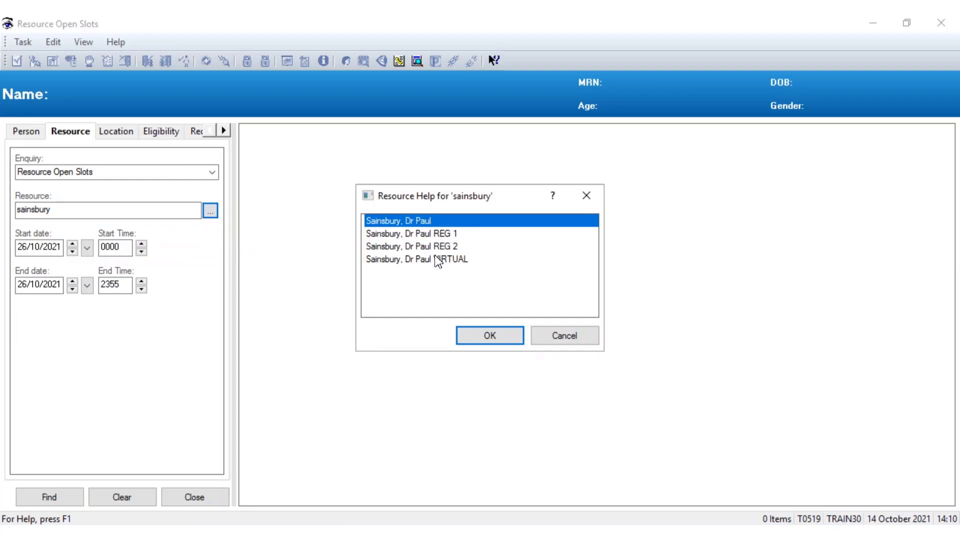
left_click(479, 345)
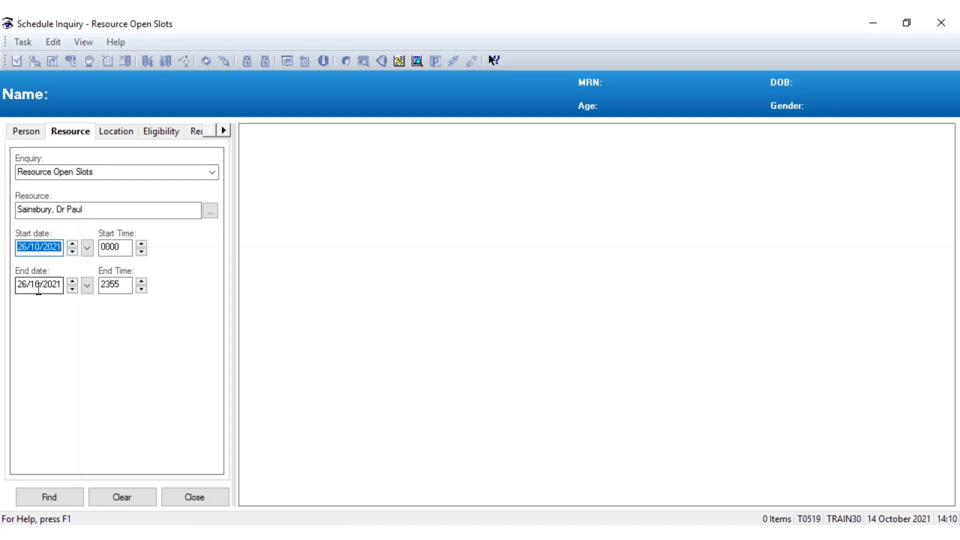
Set the enquiry's date range to start on 14/10/2021 and end on 21/10/2021.
left_click(87, 286)
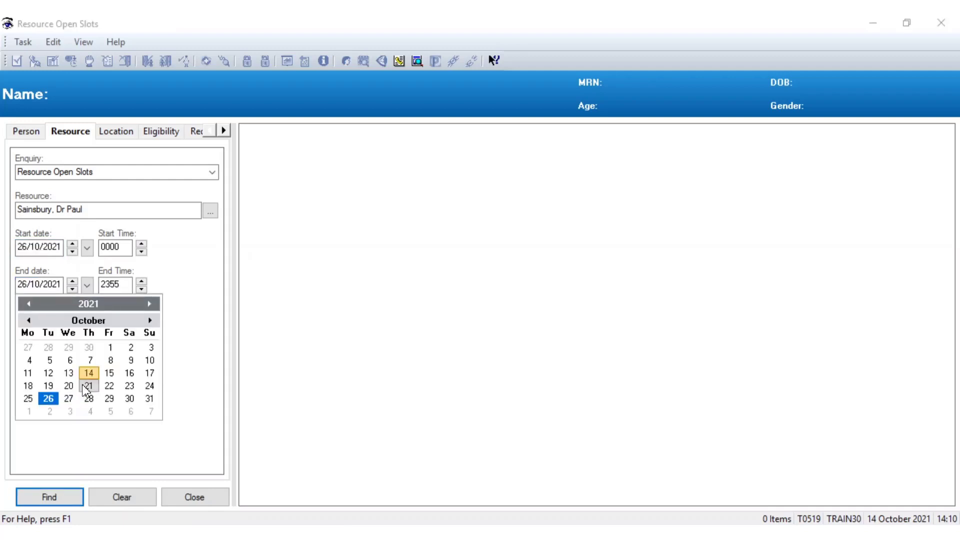
left_click(150, 320)
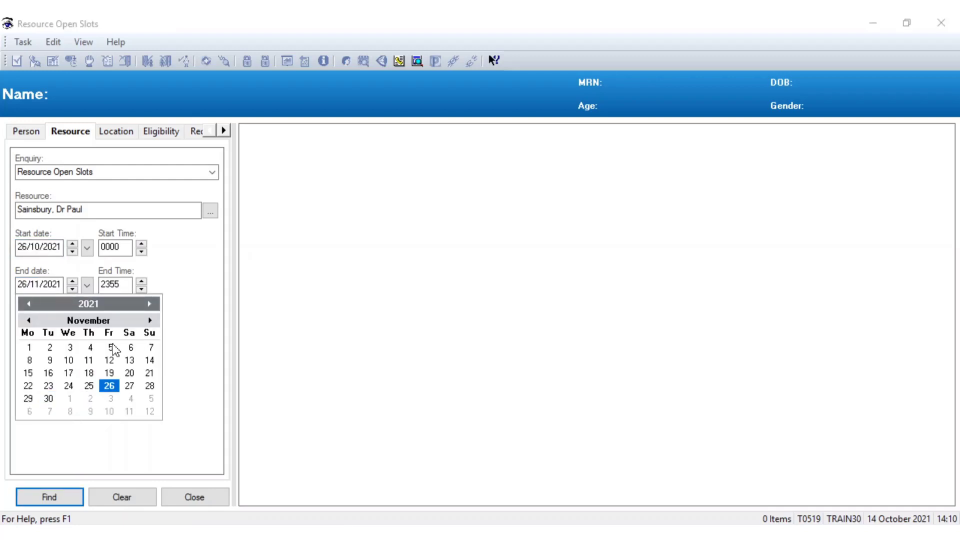
left_click(29, 321)
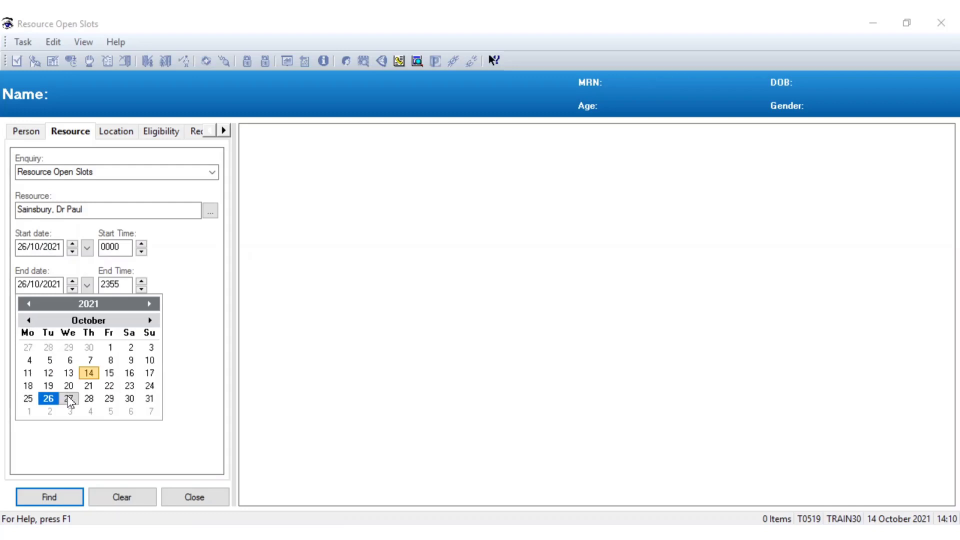
left_click(89, 385)
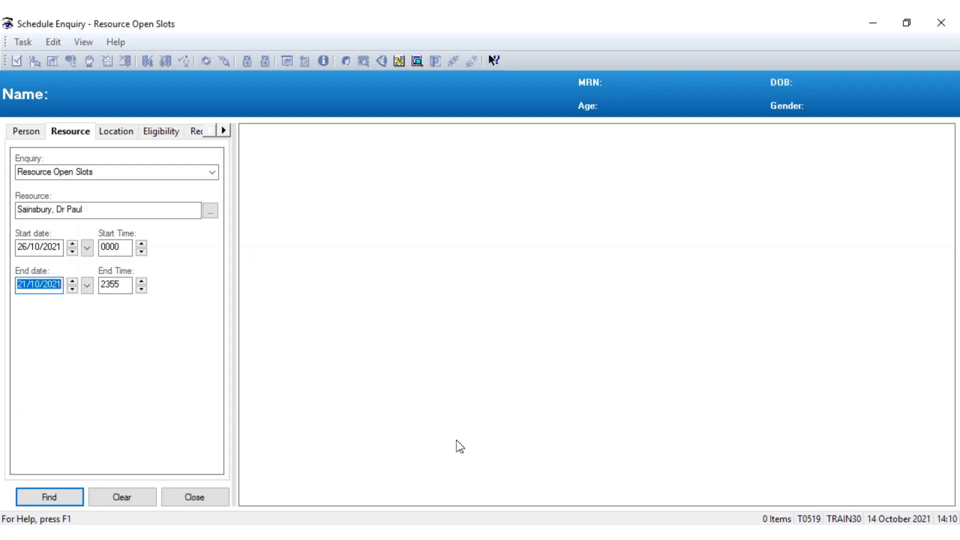
left_click(92, 248)
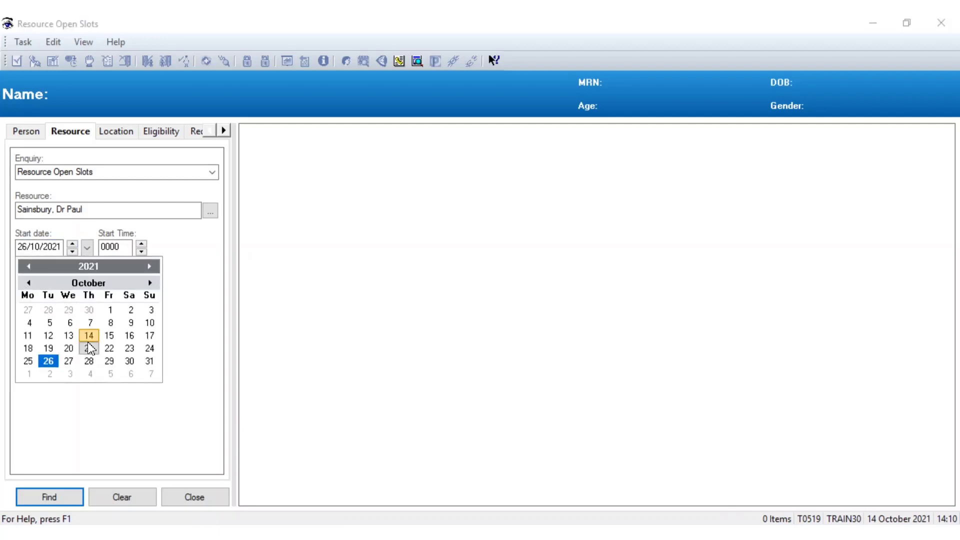
left_click(89, 336)
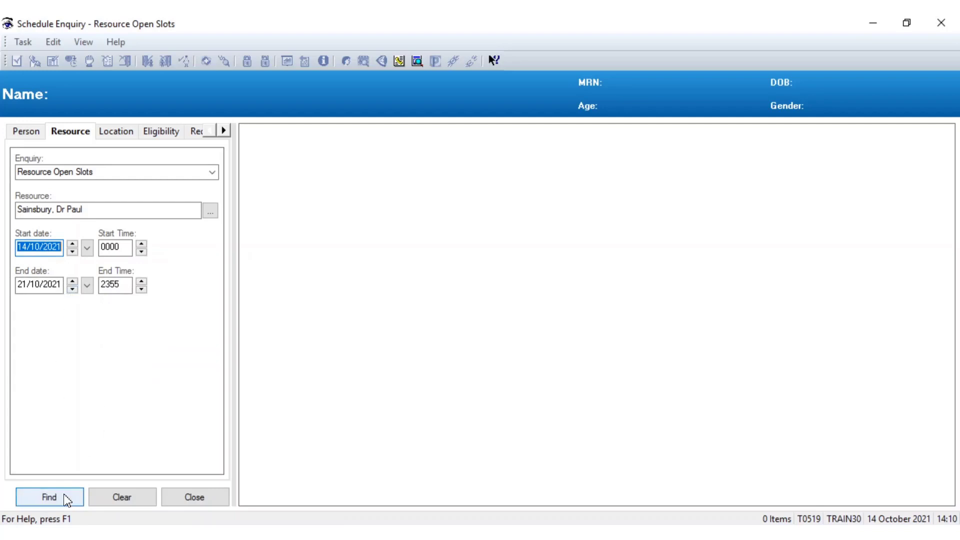
Find the consultant's open slots, review the listed slot types, dates and durations, and minimise the enquiry window.
left_click(50, 491)
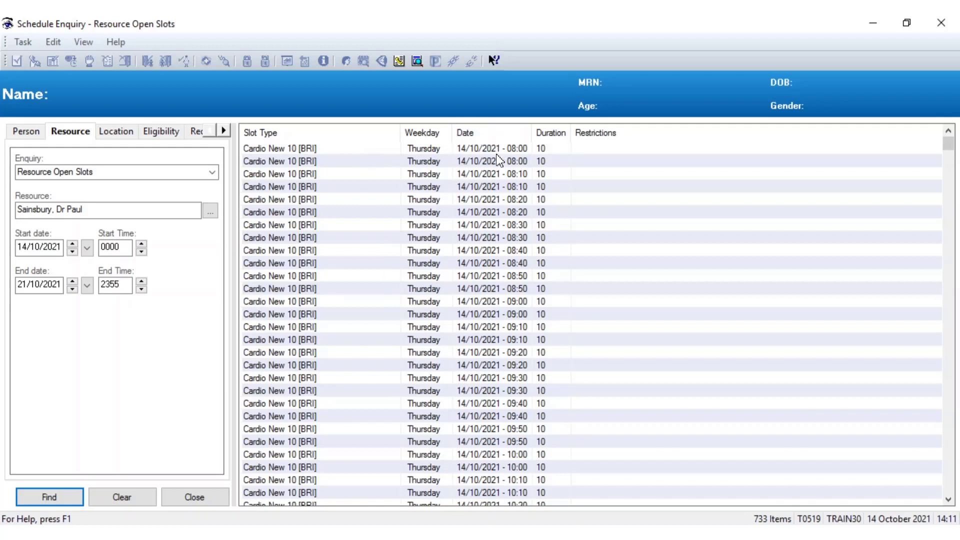
scroll(478, 259, "down", 20)
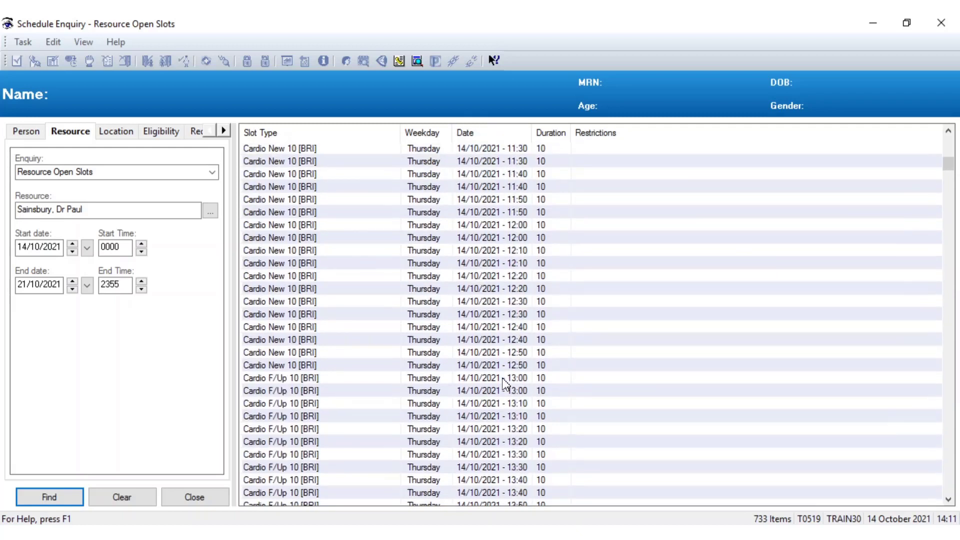
scroll(500, 383, "up", 18)
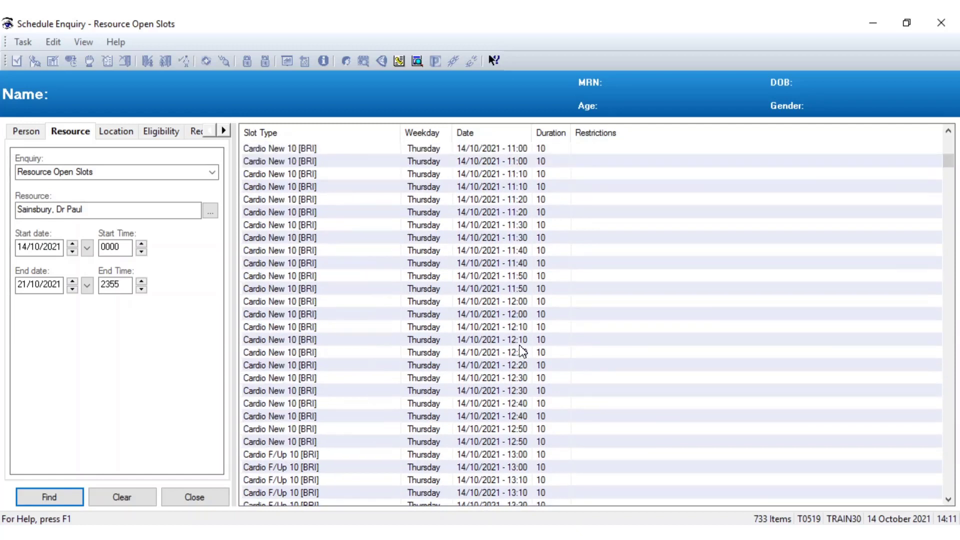
scroll(522, 353, "up", 2)
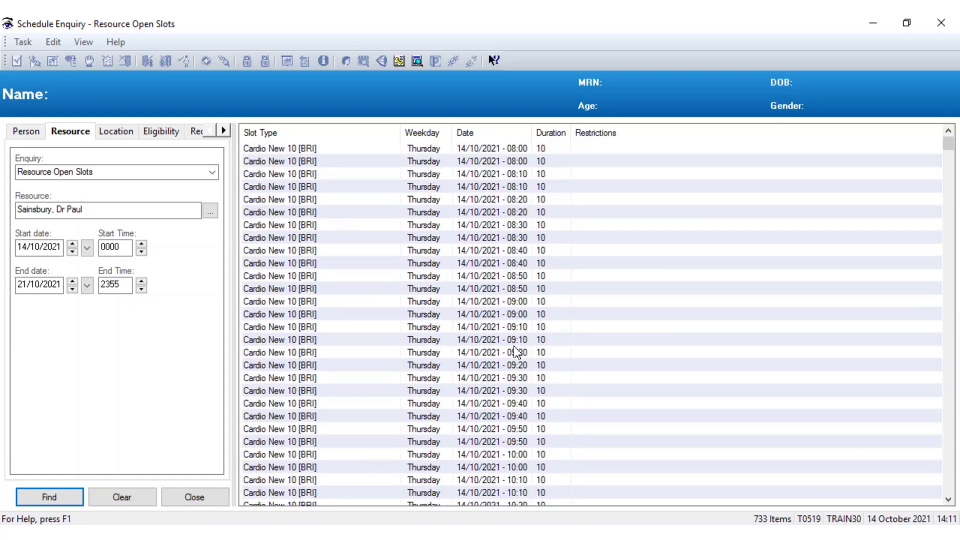
left_click(871, 25)
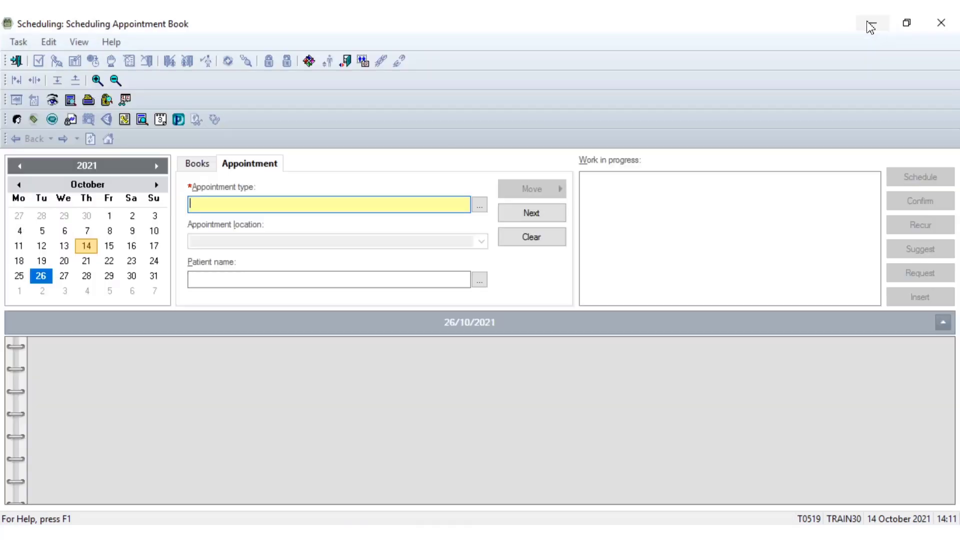
Open a second Schedule Enquiry window, maximise it, and bring its blank Resource Open Slots enquiry to the front.
left_click(52, 100)
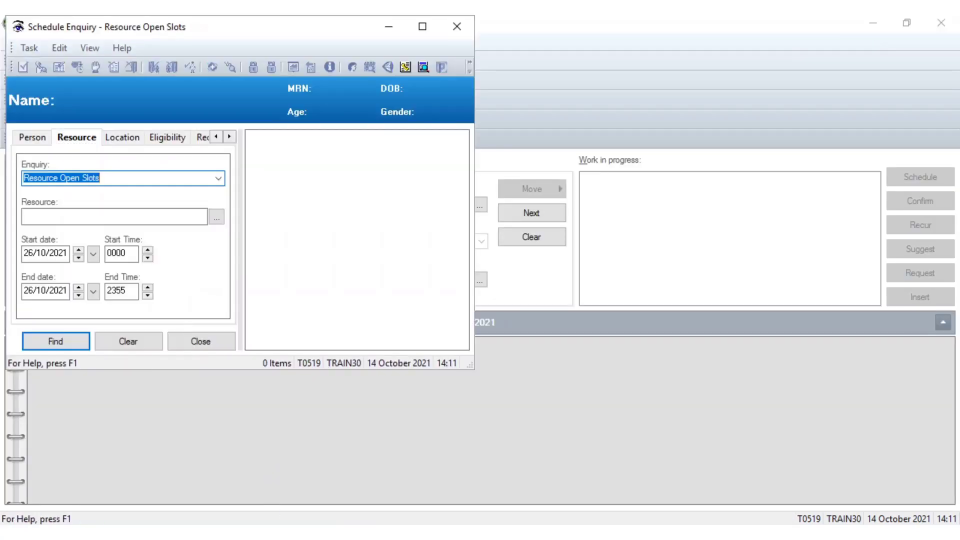
left_click(422, 26)
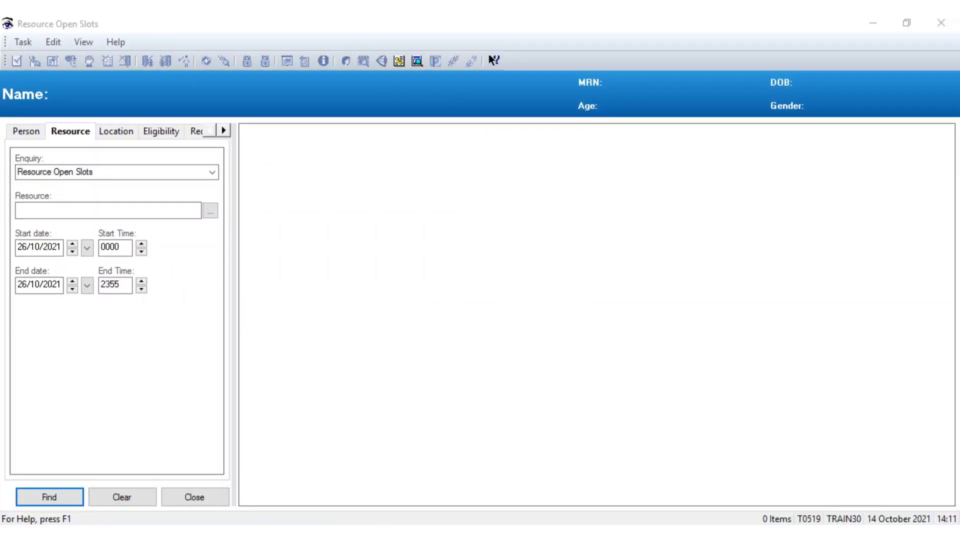
mouse_move(406, 477)
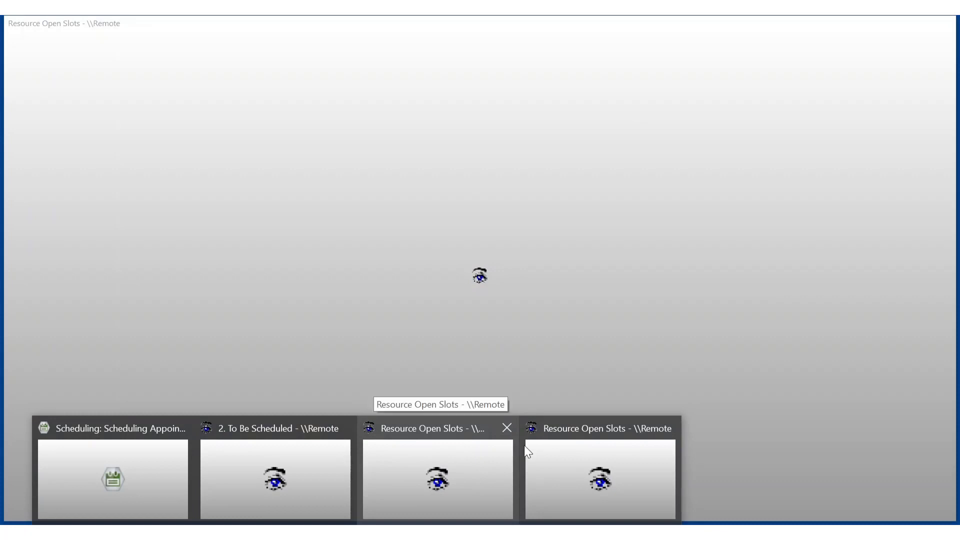
left_click(538, 449)
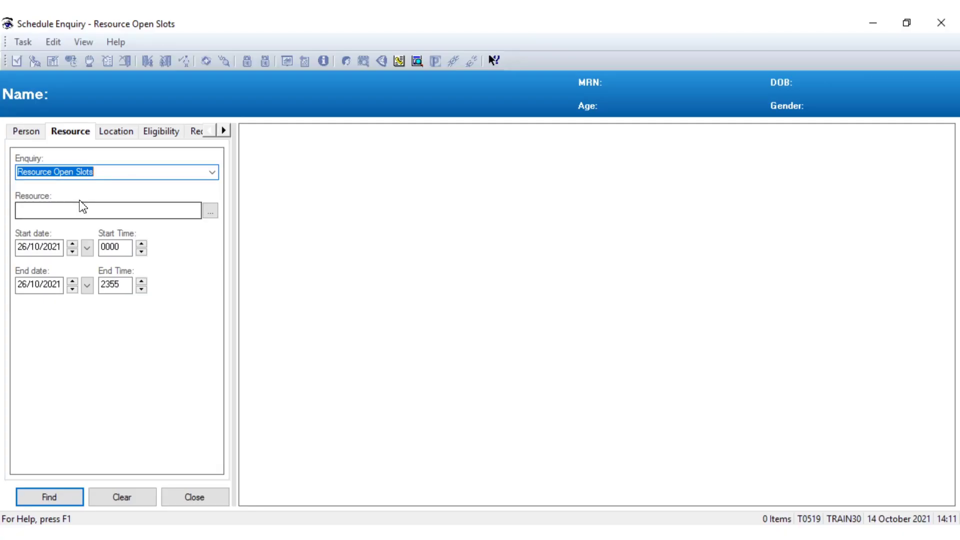
left_click(137, 208)
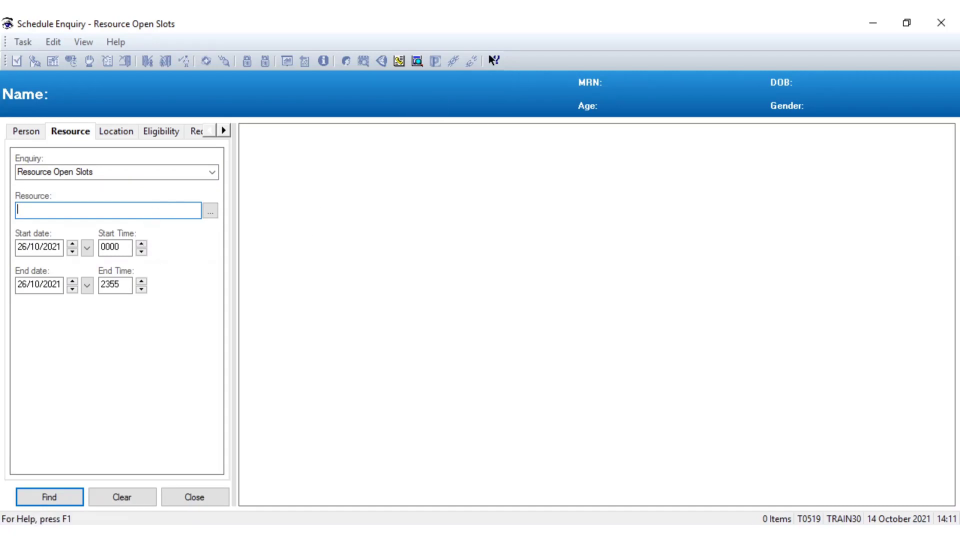
Return to the Scheduling Appointment Book and turn on the Availability Bar.
mouse_move(313, 497)
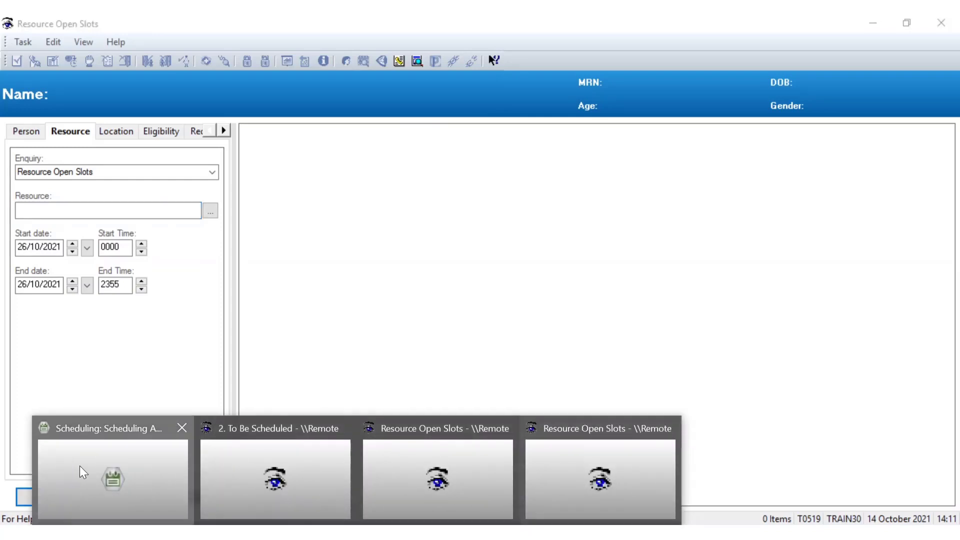
left_click(78, 470)
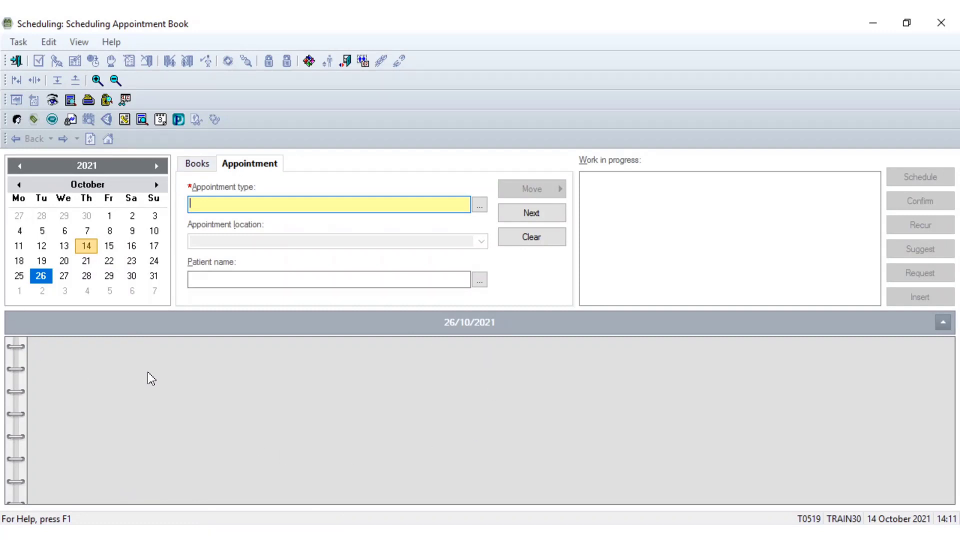
left_click(79, 43)
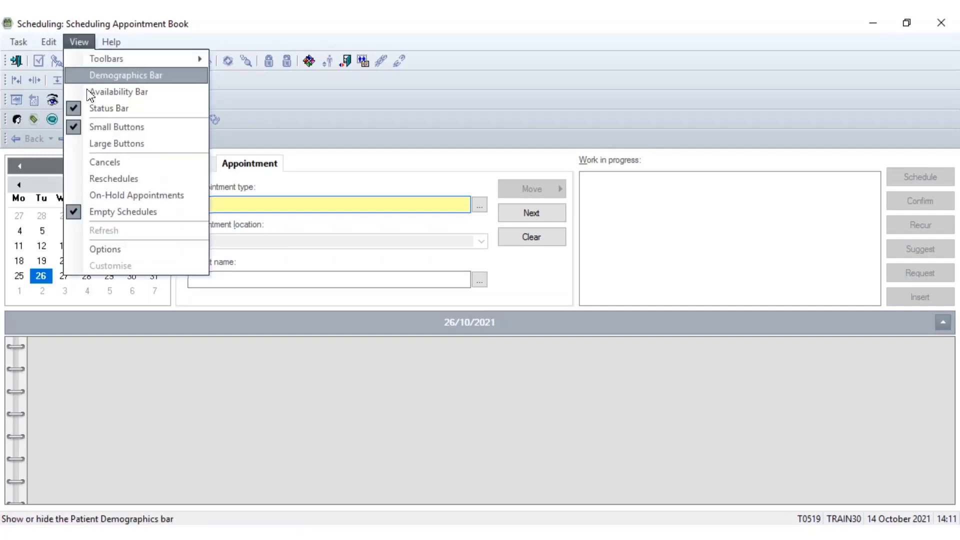
left_click(129, 94)
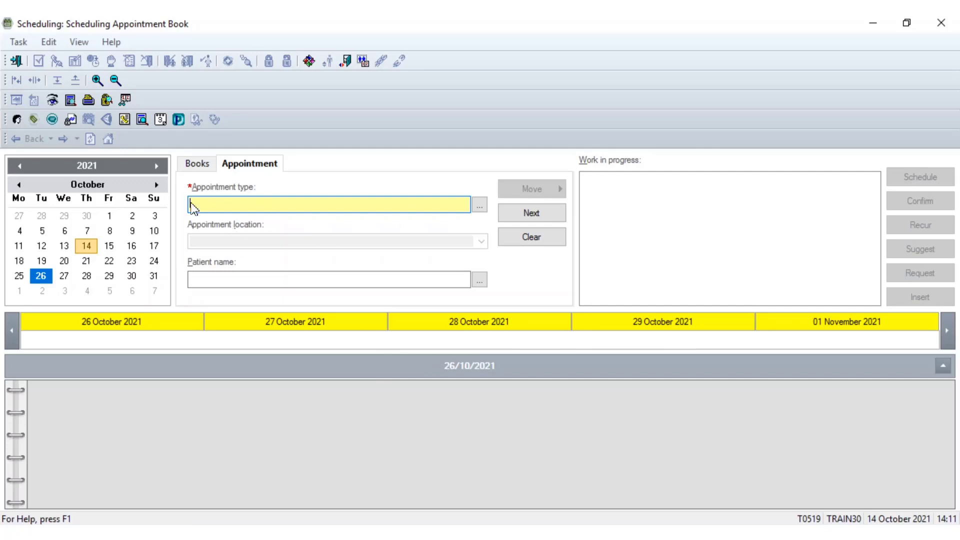
Advance the availability display to 09–15 November 2021 and set the appointment book's calendar date to 15/11/2021.
left_click(656, 195)
left_click(946, 331)
left_click(947, 331)
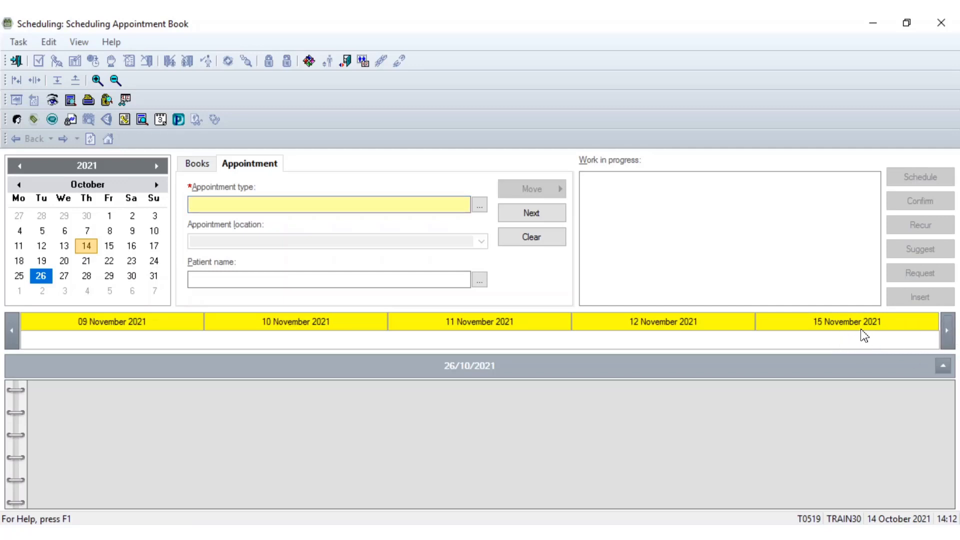
left_click(156, 185)
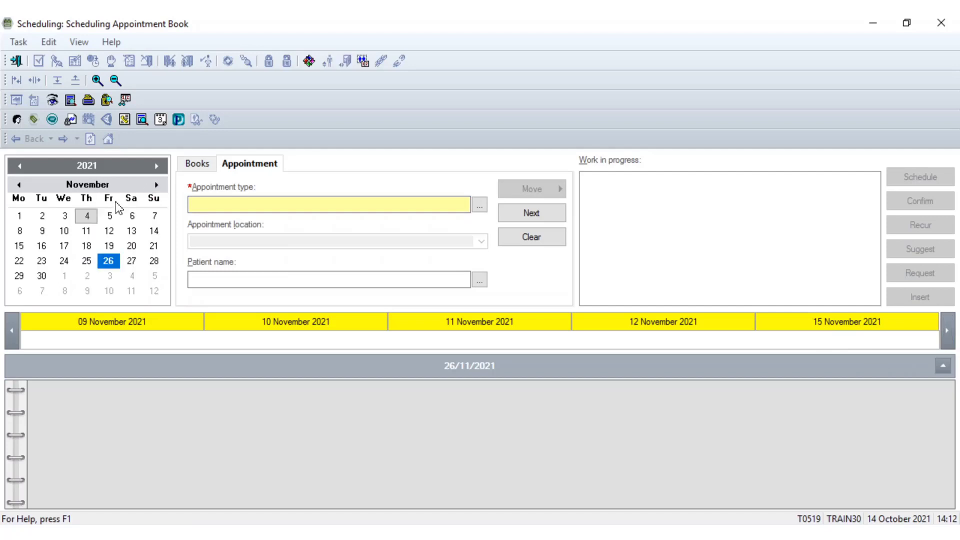
left_click(18, 245)
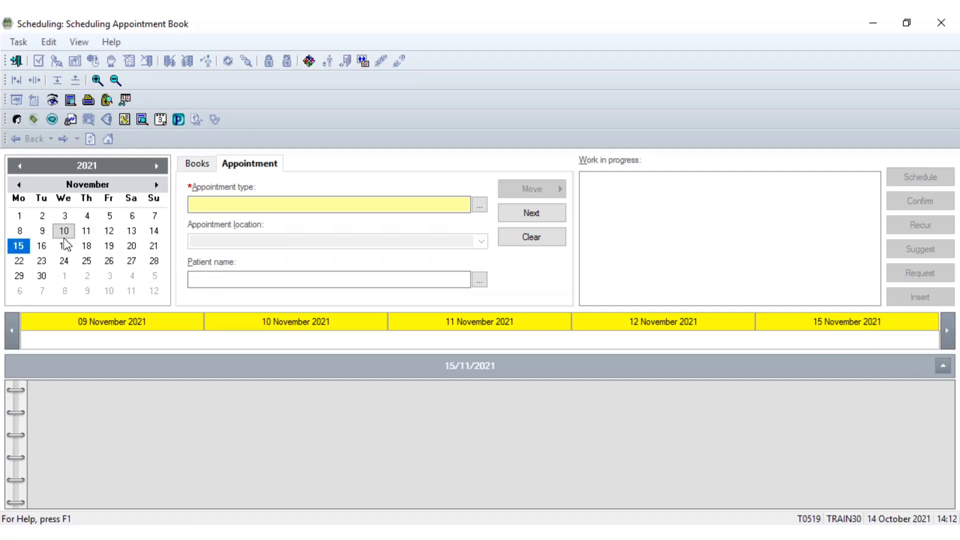
Load the second request from the BTHFT Cardiology To Be Scheduled list into the appointment book for scheduling.
left_click(357, 533)
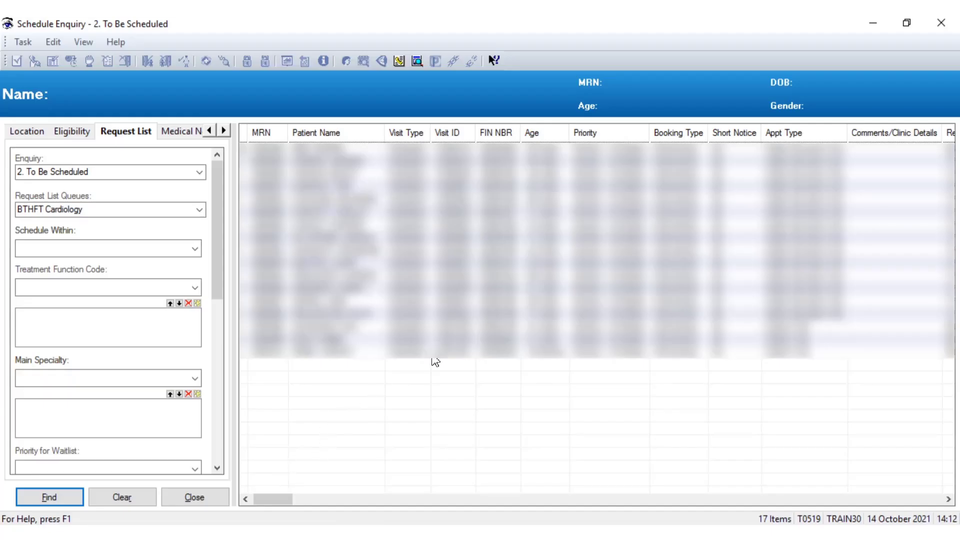
left_click(447, 163)
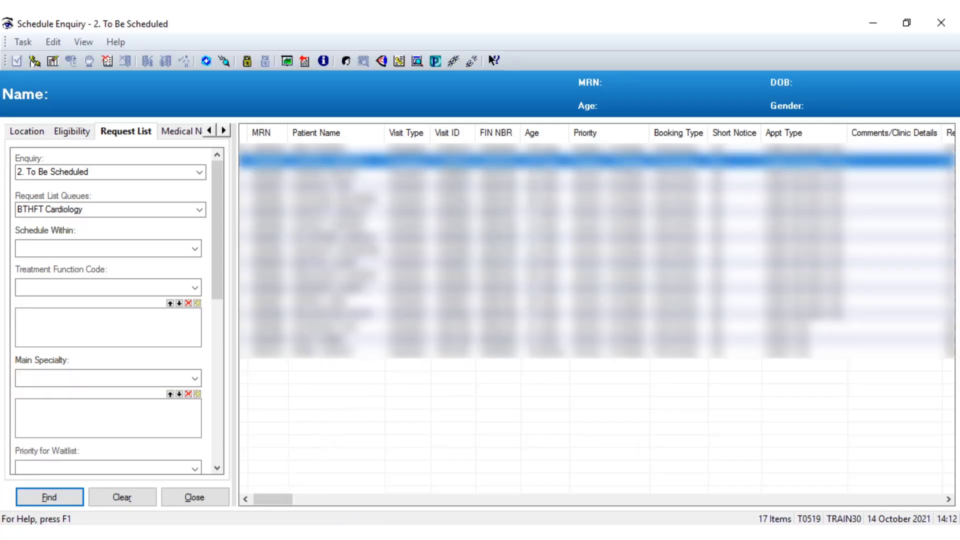
right_click(446, 163)
left_click(502, 450)
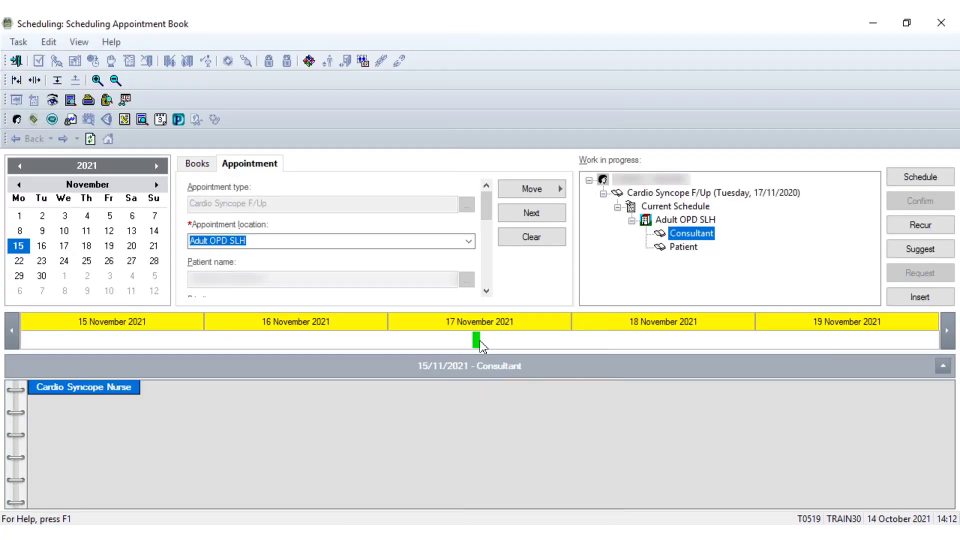
key("ctrl")
key("ctrl")
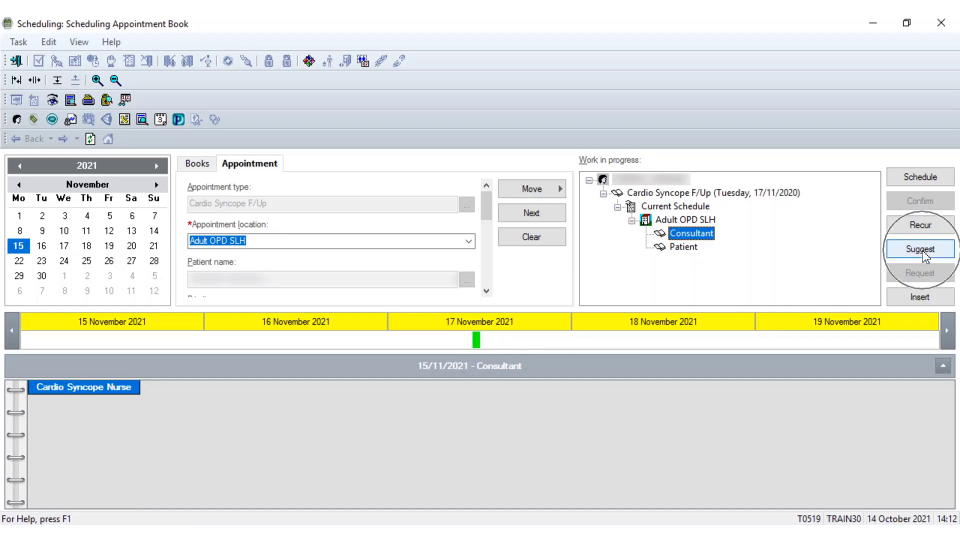
Open the suggested schedules for the Cardio Syncope F/Up request, start the date range at 21/10/2021, and exclude Tuesdays and Thursdays.
key("ctrl")
key("ctrl")
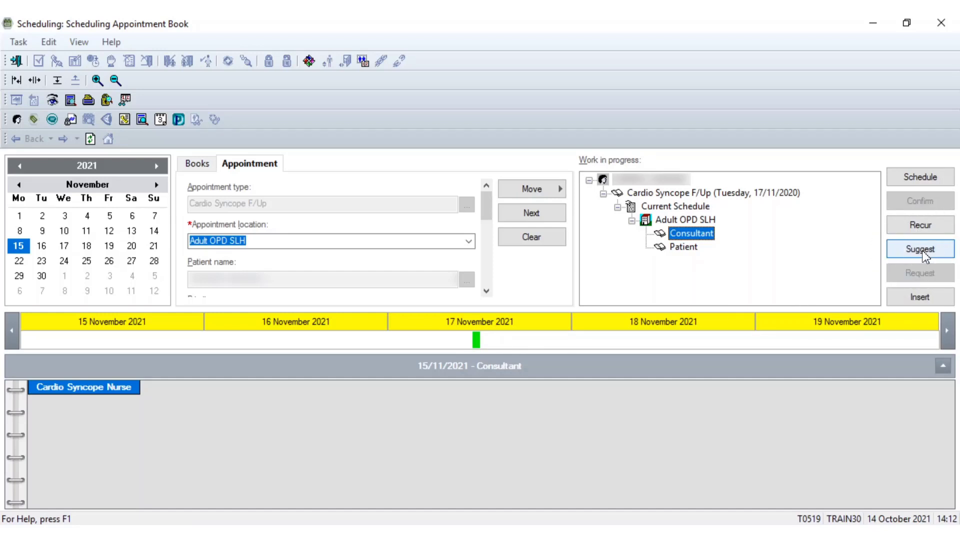
left_click(922, 251)
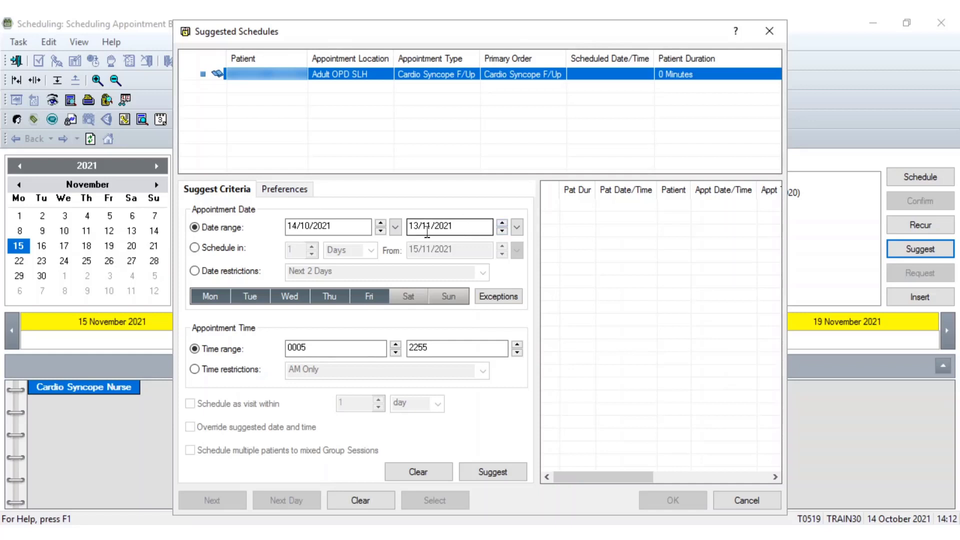
left_click(396, 229)
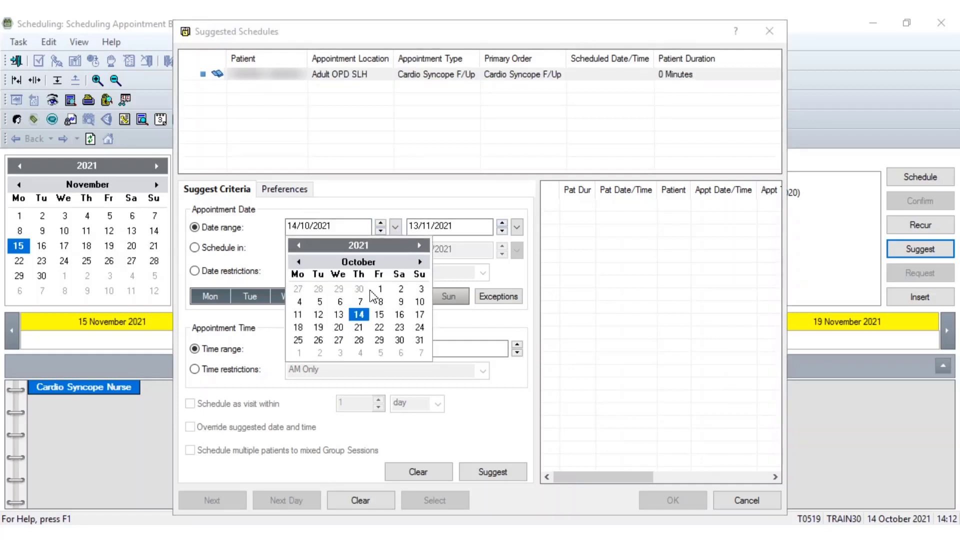
left_click(358, 327)
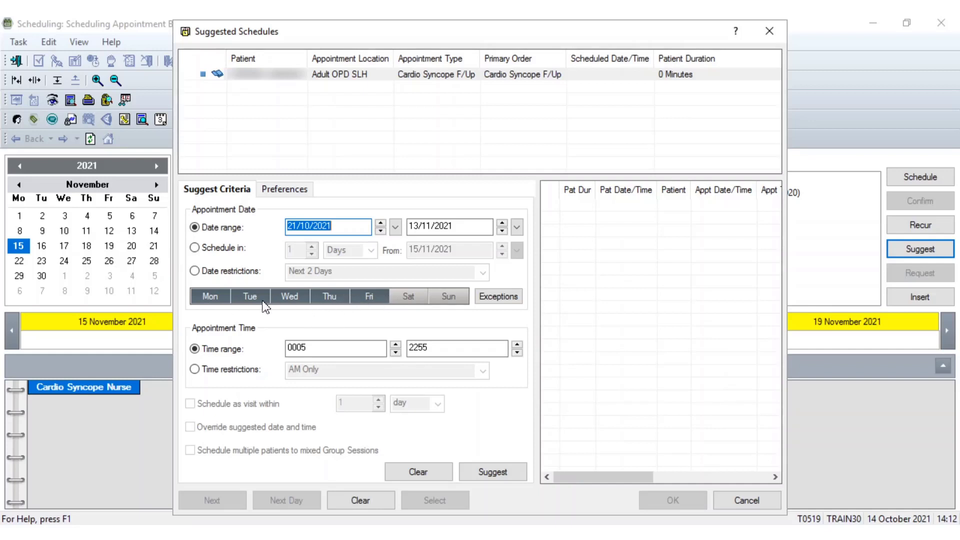
left_click(244, 302)
left_click(322, 301)
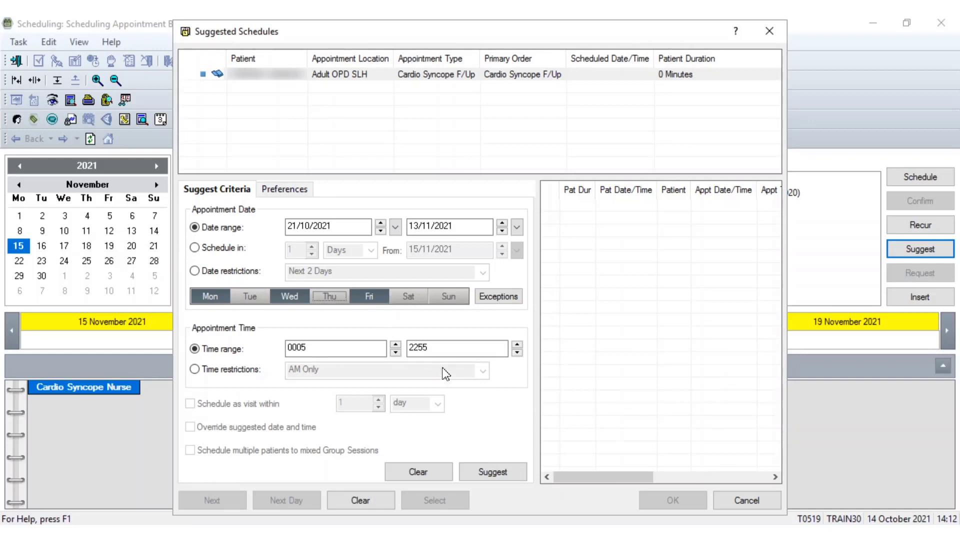
Set the appointment time range to 1000–1400 and generate a suggested slot.
left_click(326, 348)
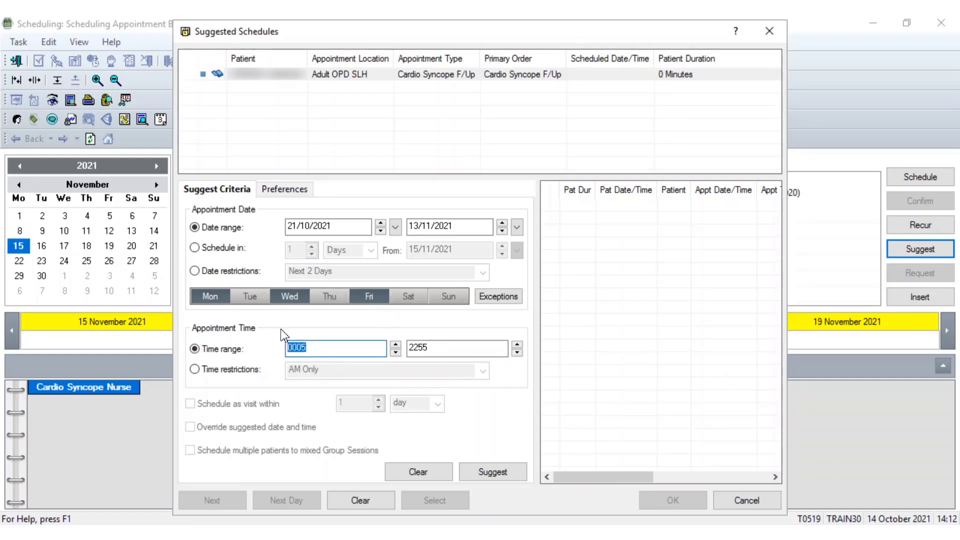
type("1000")
left_click(448, 349)
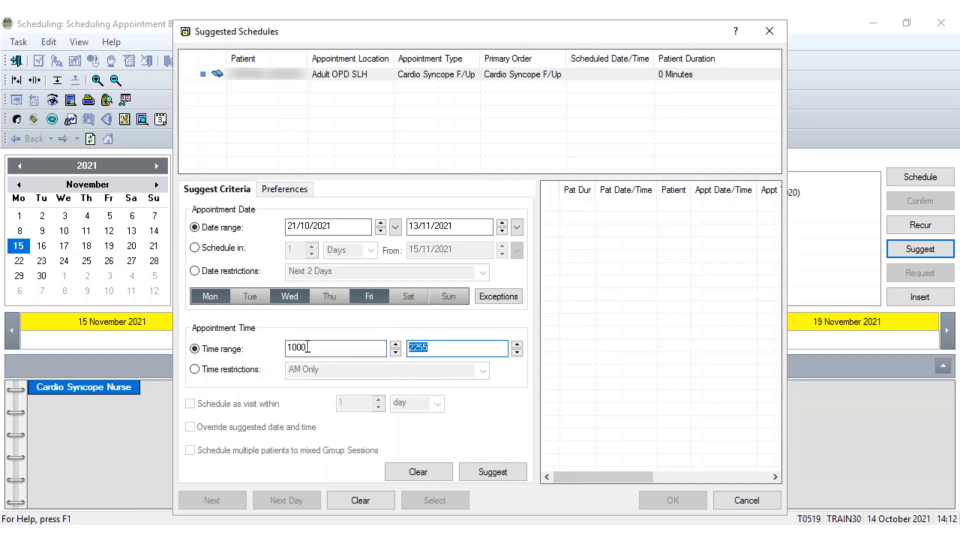
type("1400")
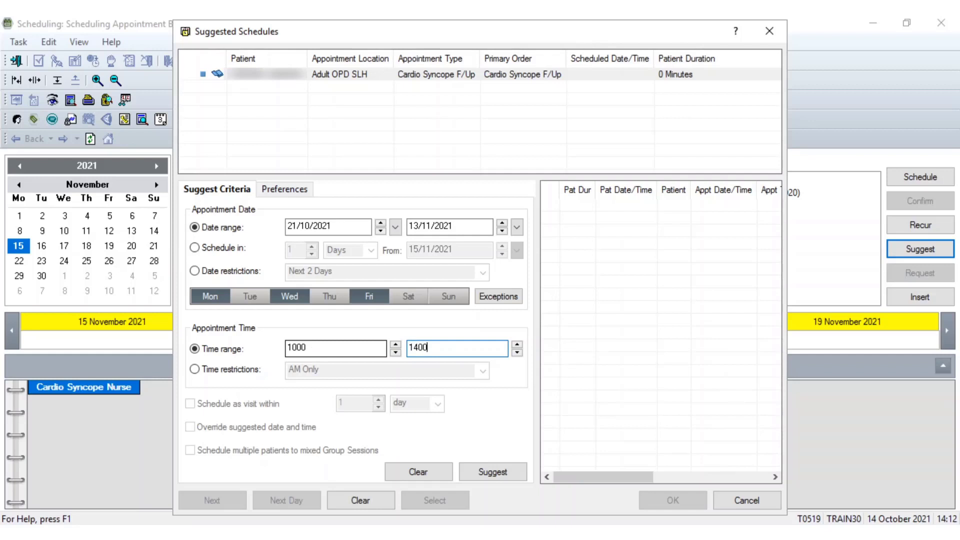
left_click(492, 475)
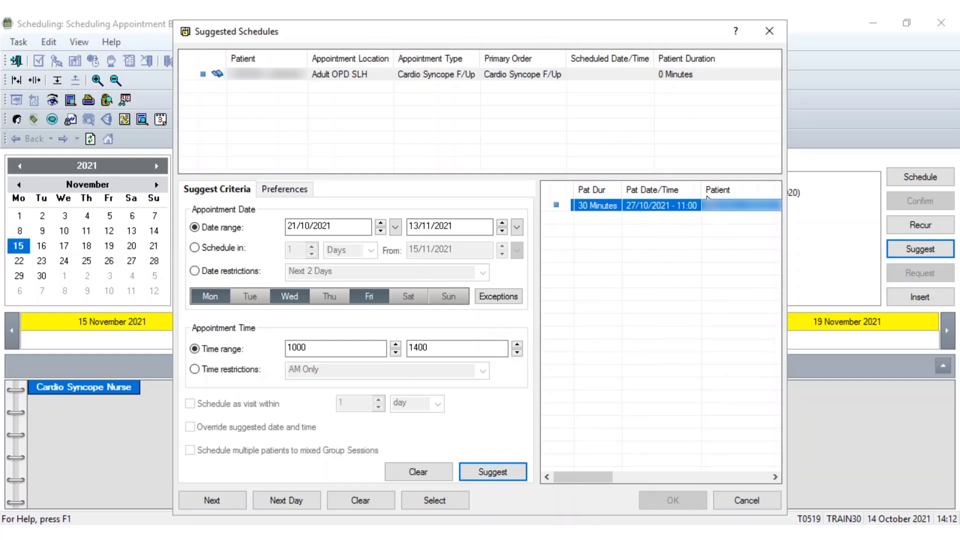
Select the suggested 27/10/2021 11:00 slot and request further suggestions, including one on the next available day.
double_click(682, 209)
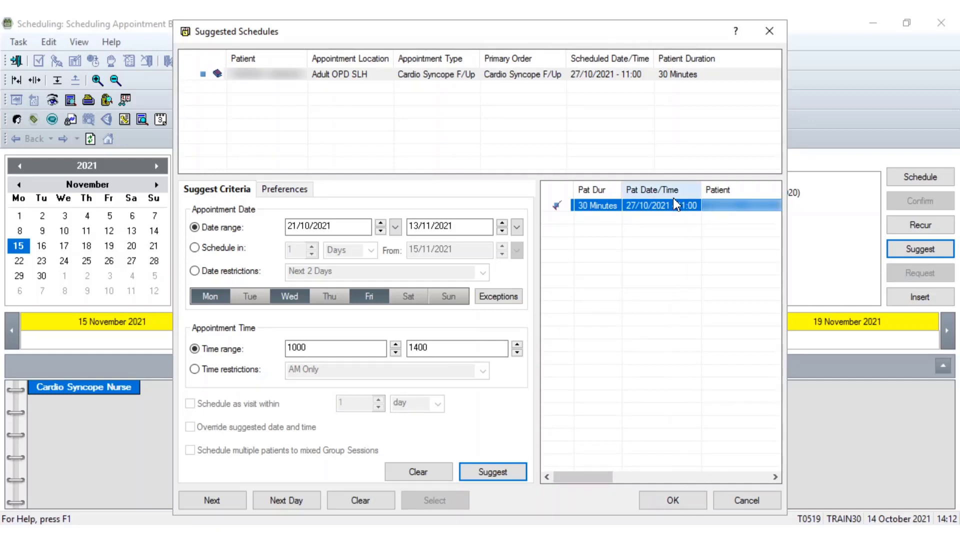
left_click(221, 504)
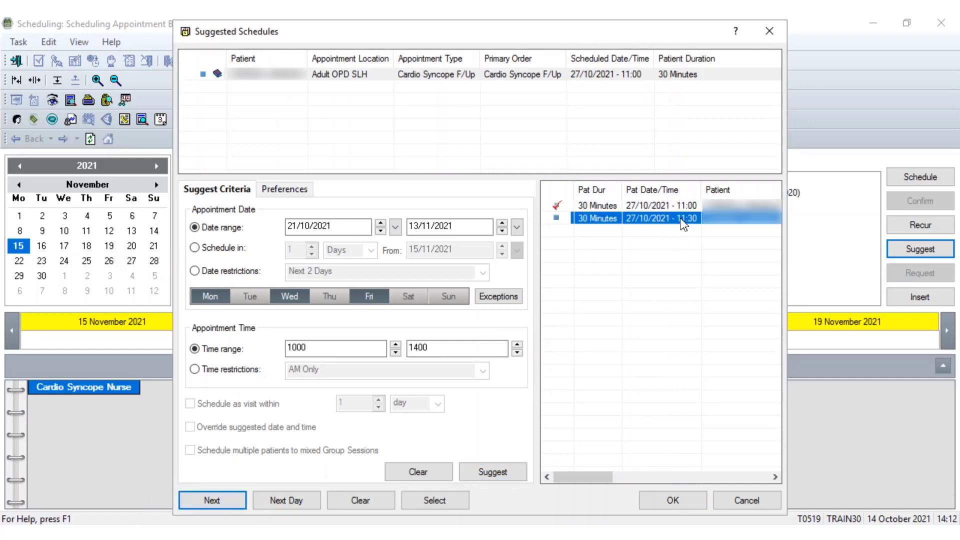
left_click(279, 503)
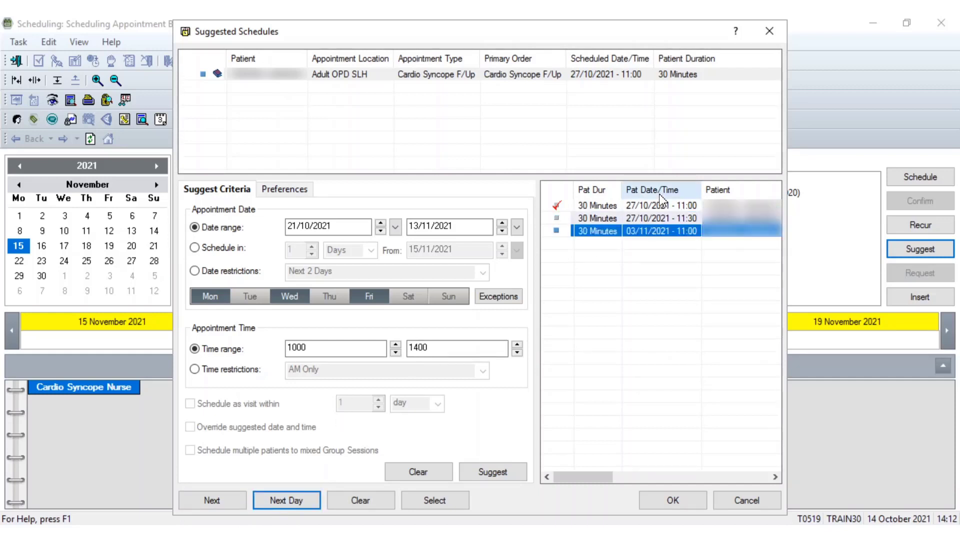
left_click(220, 504)
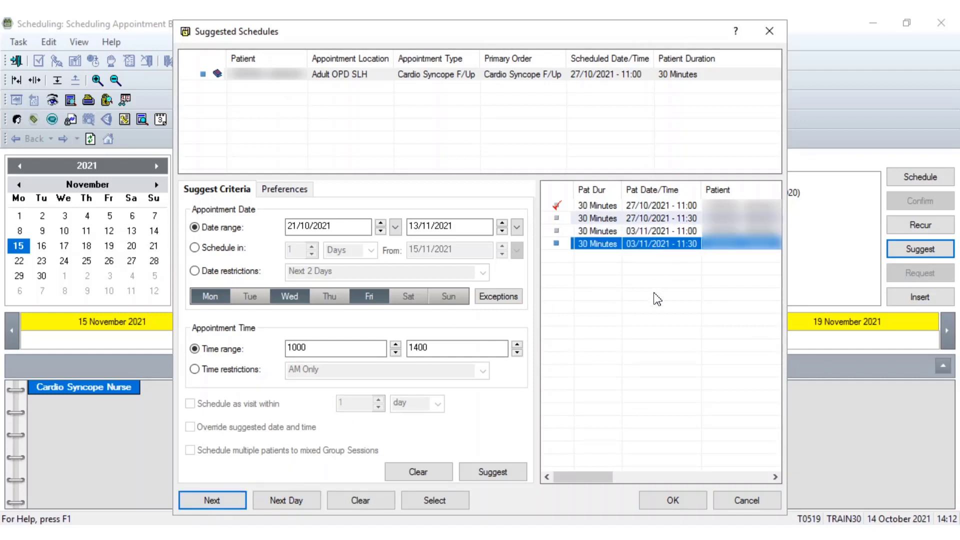
Compare the alternative suggestions and accept the 27/10/2021 11:00 slot for the appointment.
left_click(642, 223)
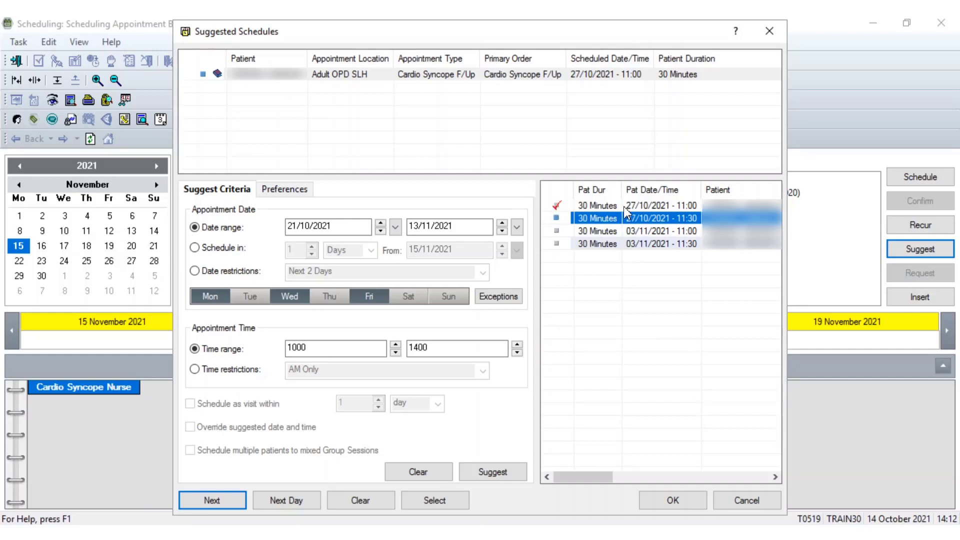
left_click(562, 206)
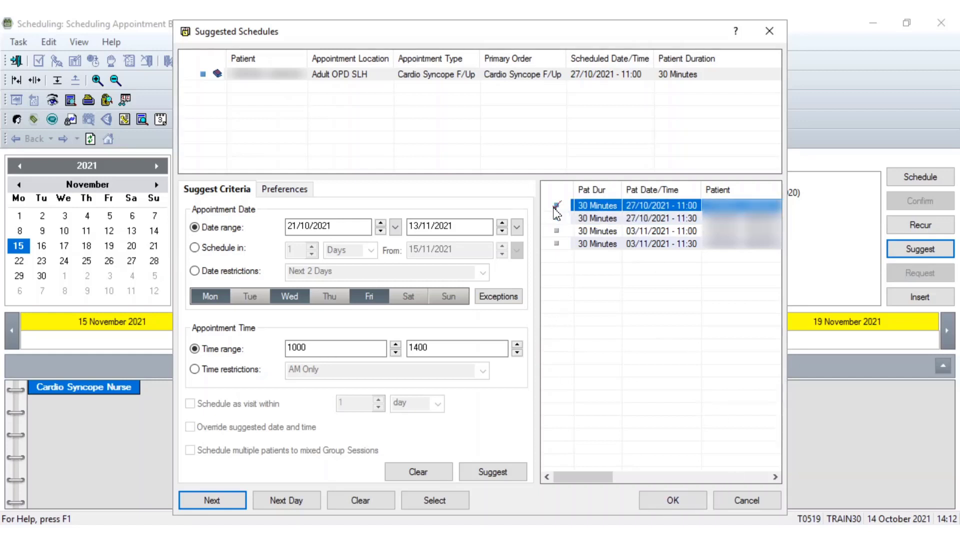
left_click(672, 500)
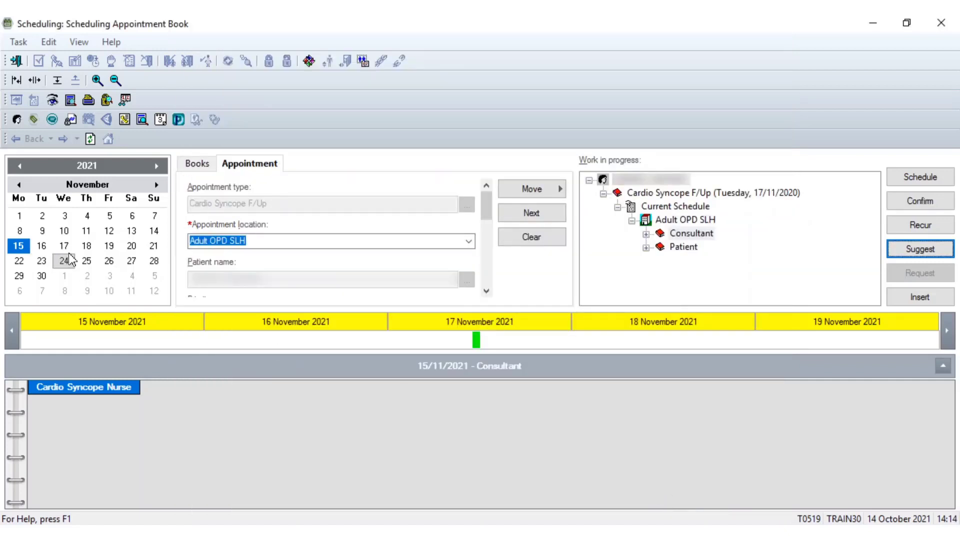
Show 27 October 2021 in the appointment book and locate the pending Cardio Syncope appointment in the nurse's schedule.
left_click(19, 185)
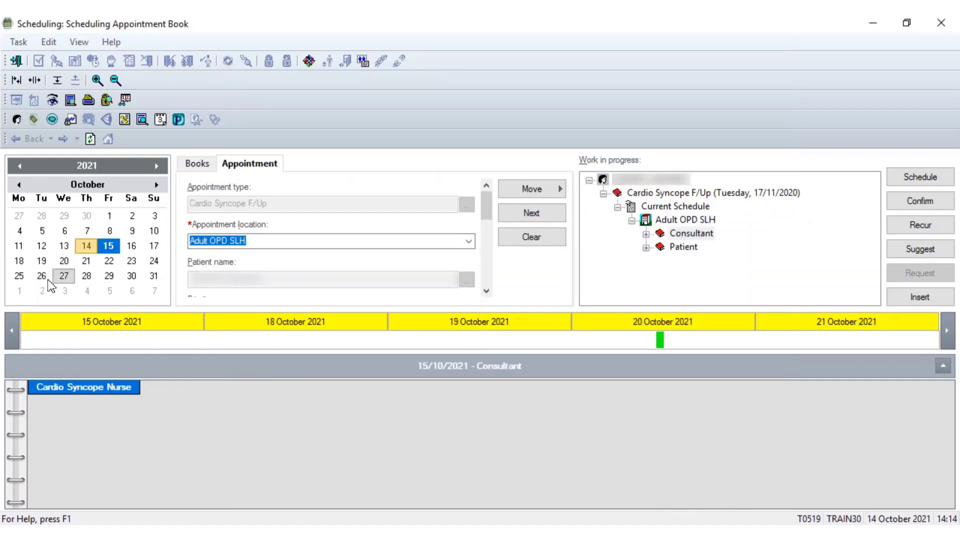
left_click(65, 277)
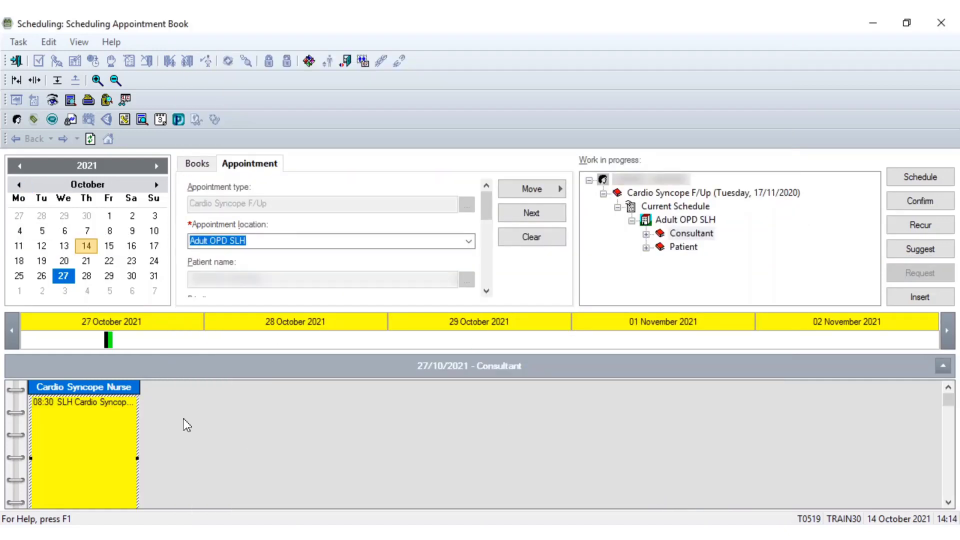
left_click(948, 503)
left_click(947, 503)
left_click(948, 503)
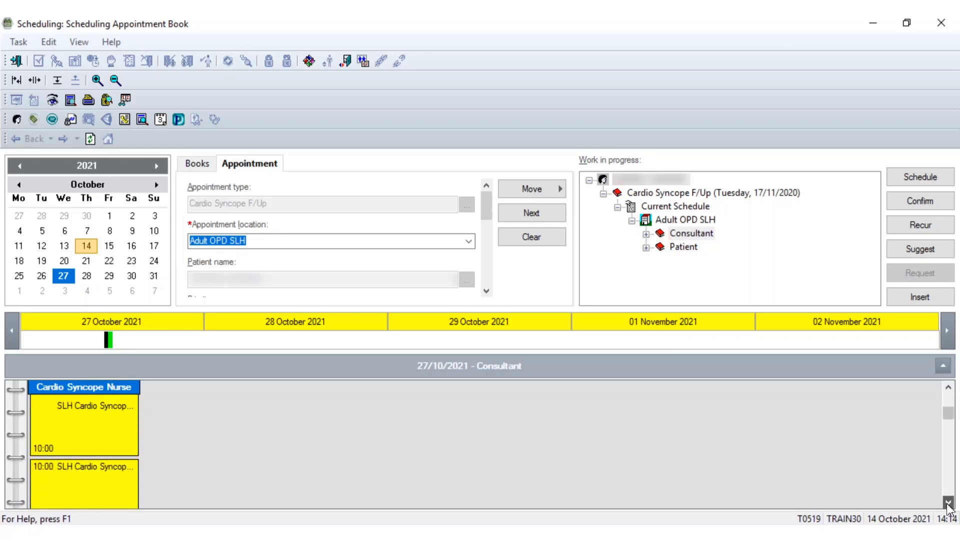
left_click(947, 503)
left_click(947, 502)
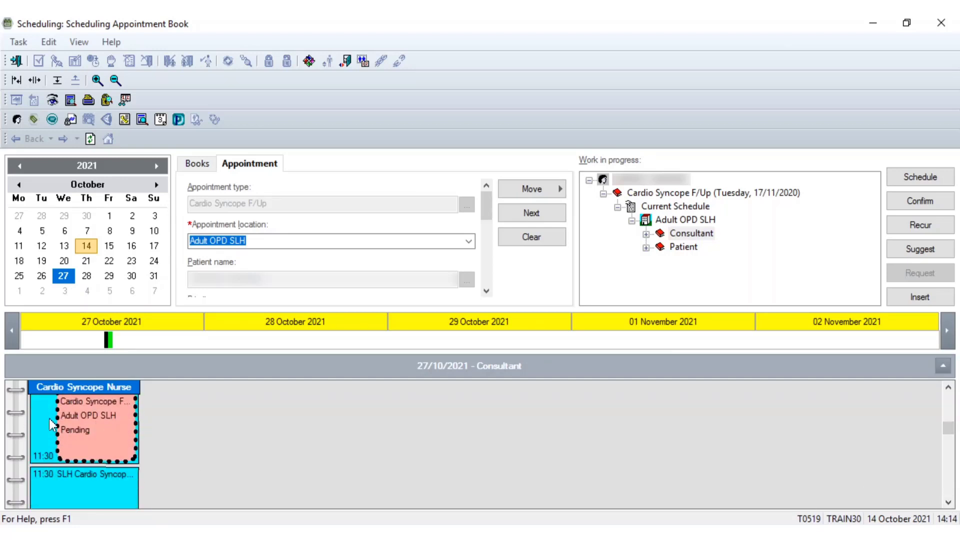
mouse_move(86, 424)
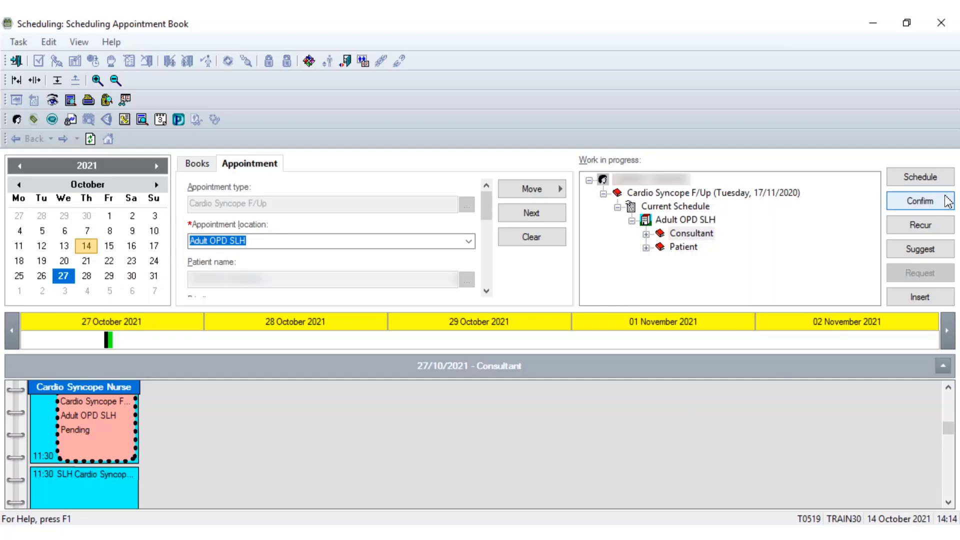
Confirm the pending appointment with Send Letter to Print Services set to 2 - No.
left_click(919, 205)
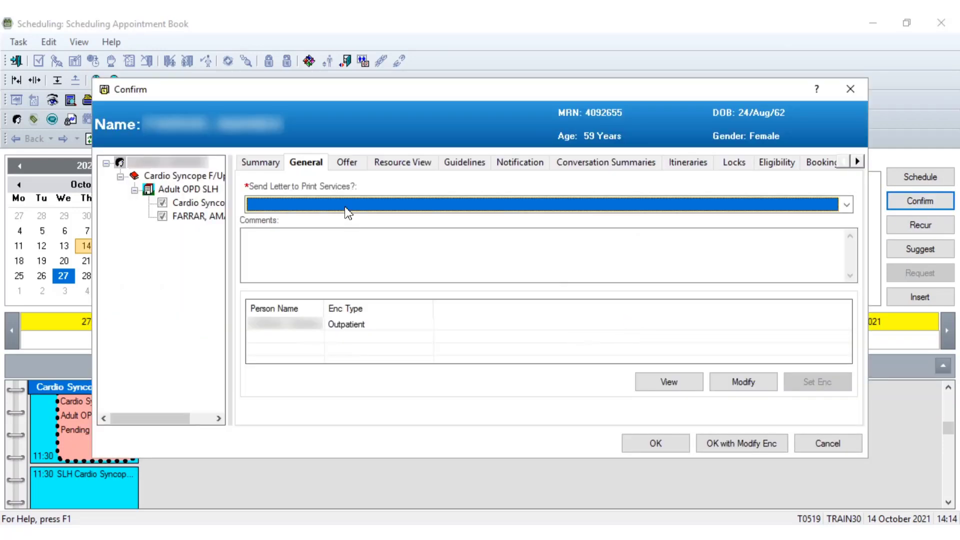
left_click(349, 209)
left_click(300, 231)
left_click(660, 443)
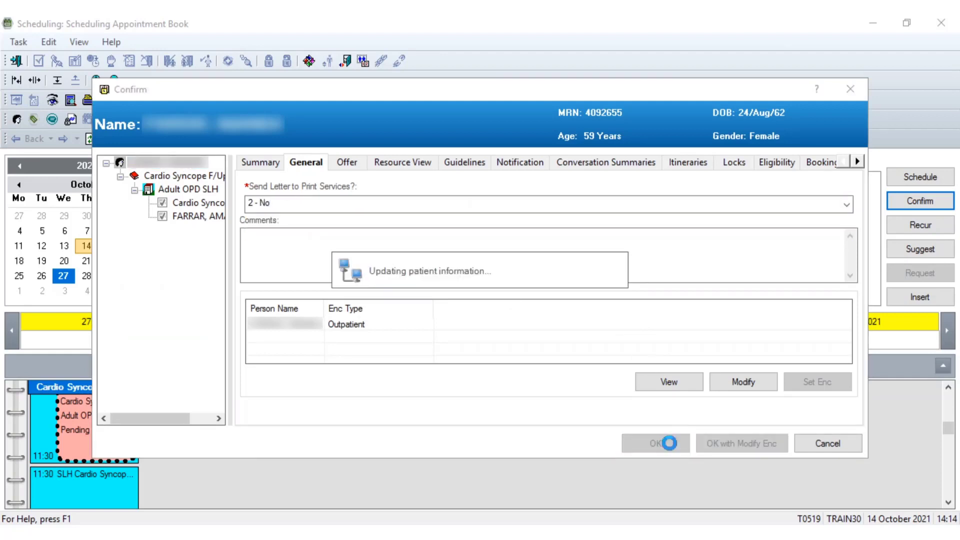